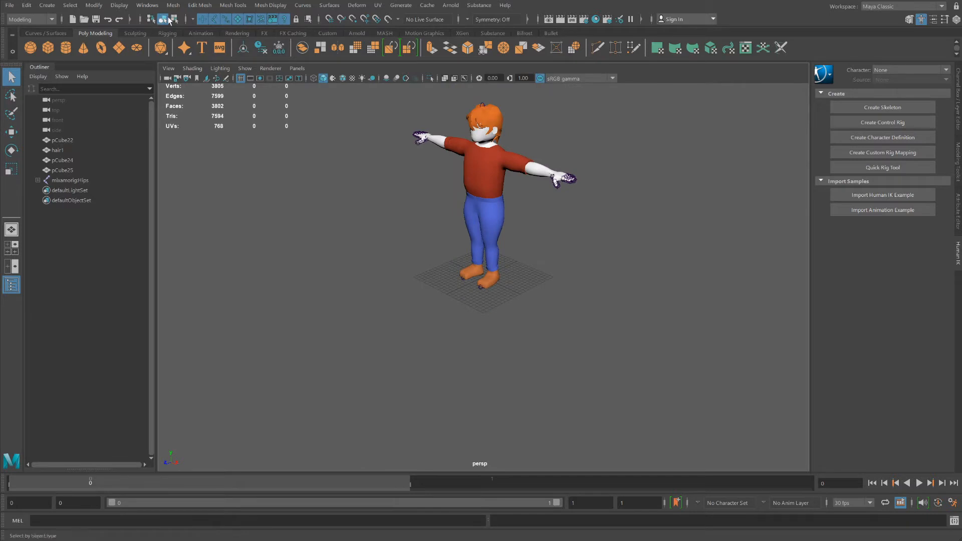
# Open the Time Editor and place its window below the character so the upper body stays in view
pyautogui.click(145, 6)
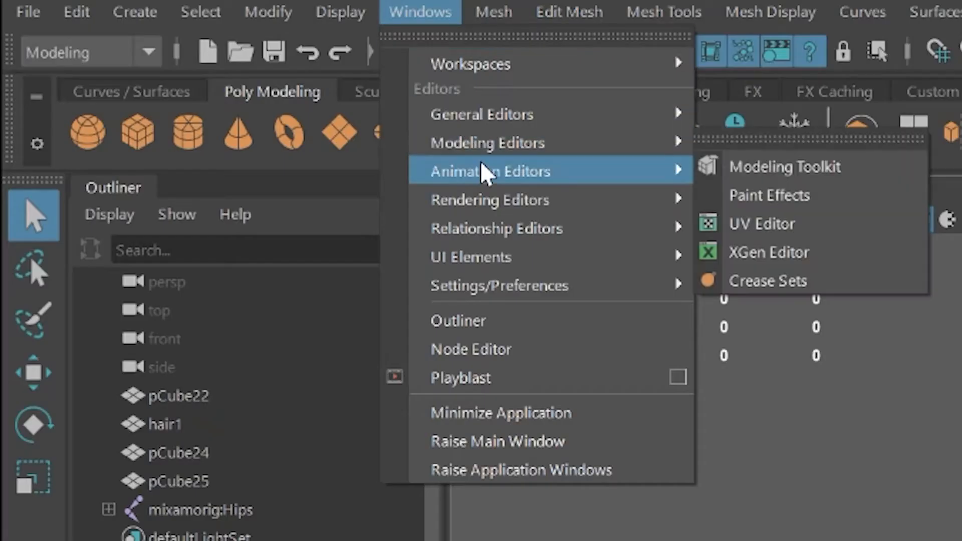
pyautogui.moveTo(169, 62)
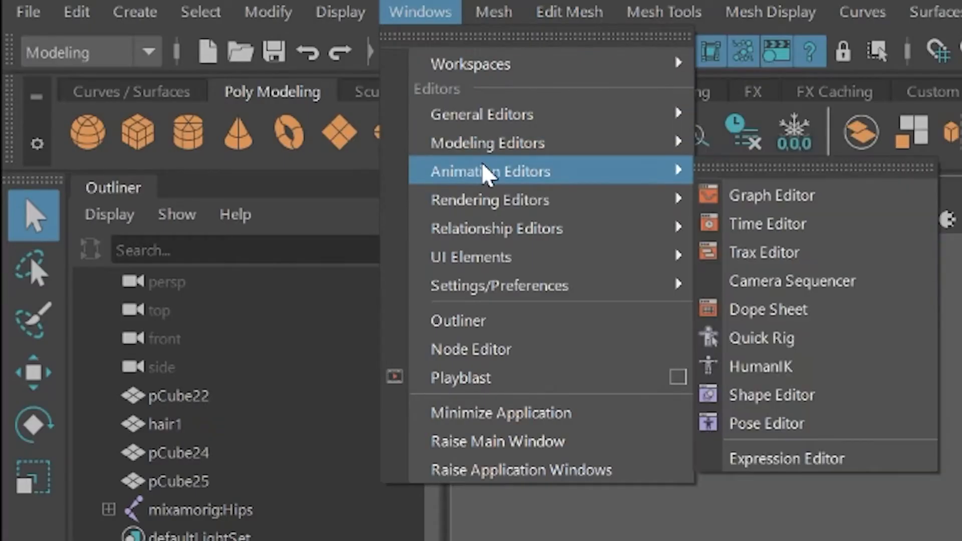
pyautogui.click(751, 223)
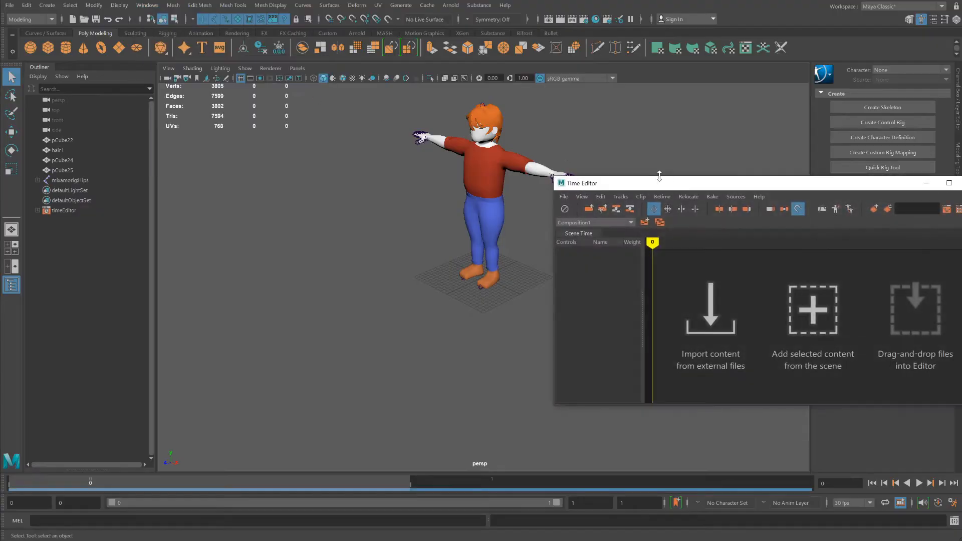
pyautogui.moveTo(660, 180); pyautogui.dragTo(337, 253)
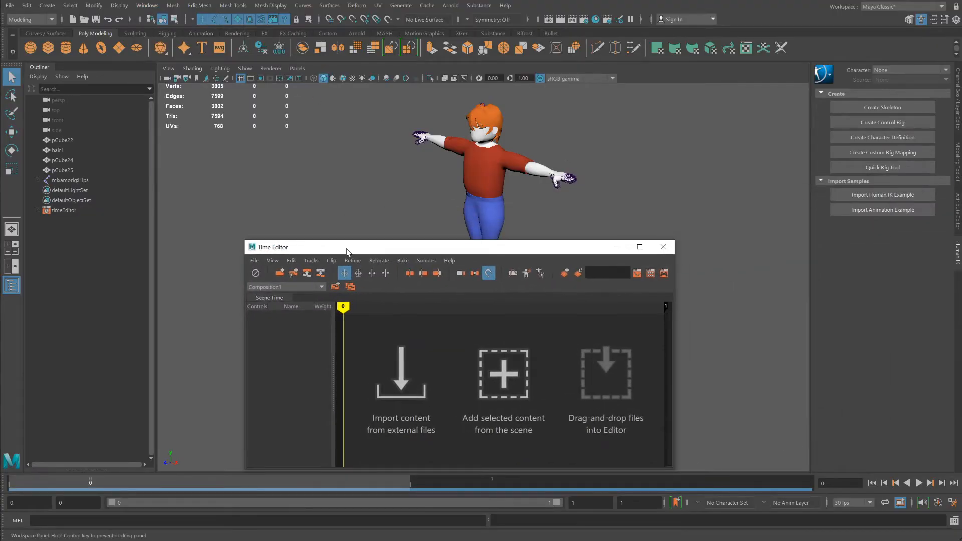
# Select the mixamorig:Hips skeleton, import the Running animation into the Time Editor as a clip, and fit the whole clip in its timeline
pyautogui.click(70, 181)
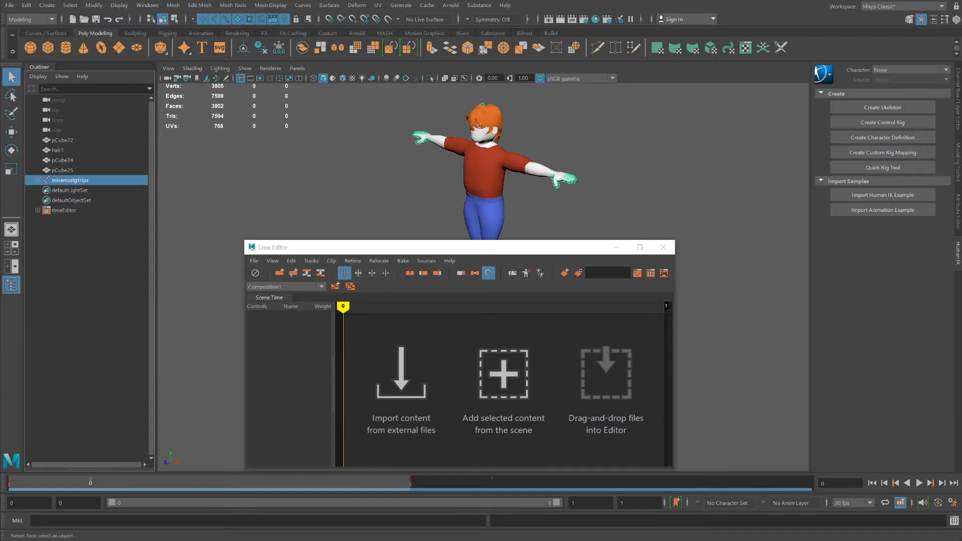
pyautogui.moveTo(575, 323); pyautogui.dragTo(441, 386)
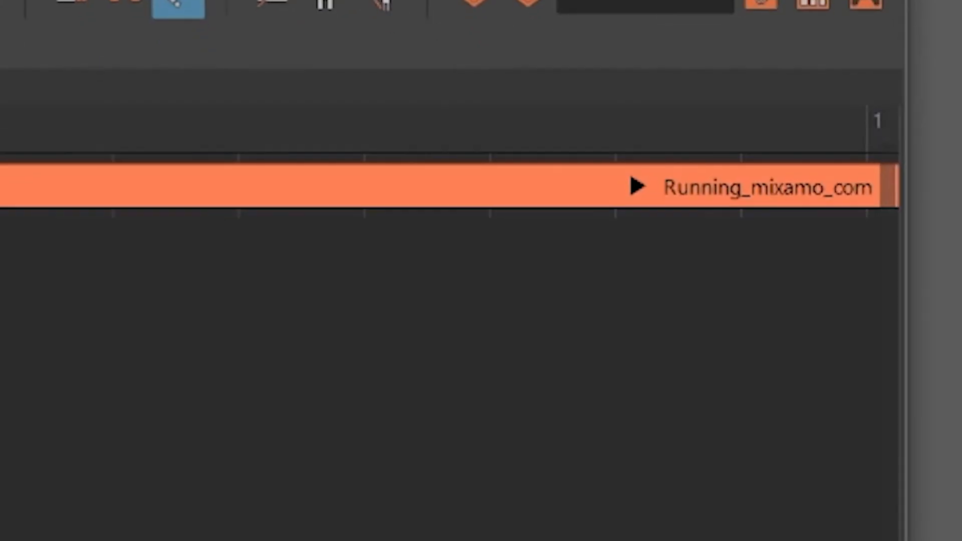
pyautogui.scroll(-6, 109, 369)
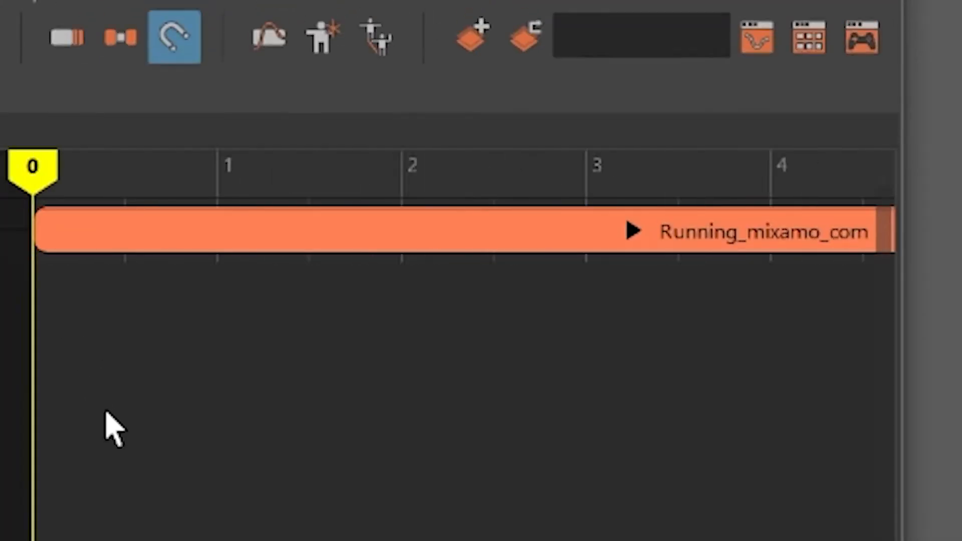
pyautogui.scroll(-10, 115, 428)
pyautogui.scroll(2, 114, 429)
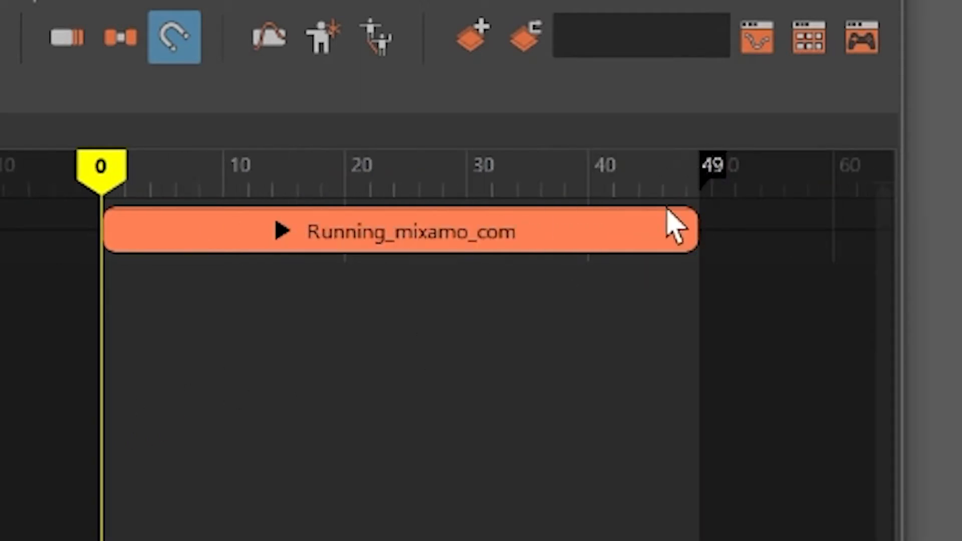
# Extend the Time Editor's playback range past the running clip to frame 72 and widen the editor window
pyautogui.moveTo(702, 190)
pyautogui.mouseDown()
pyautogui.moveTo(705, 180)
pyautogui.moveTo(938, 202)
pyautogui.moveTo(872, 195)
pyautogui.mouseUp()
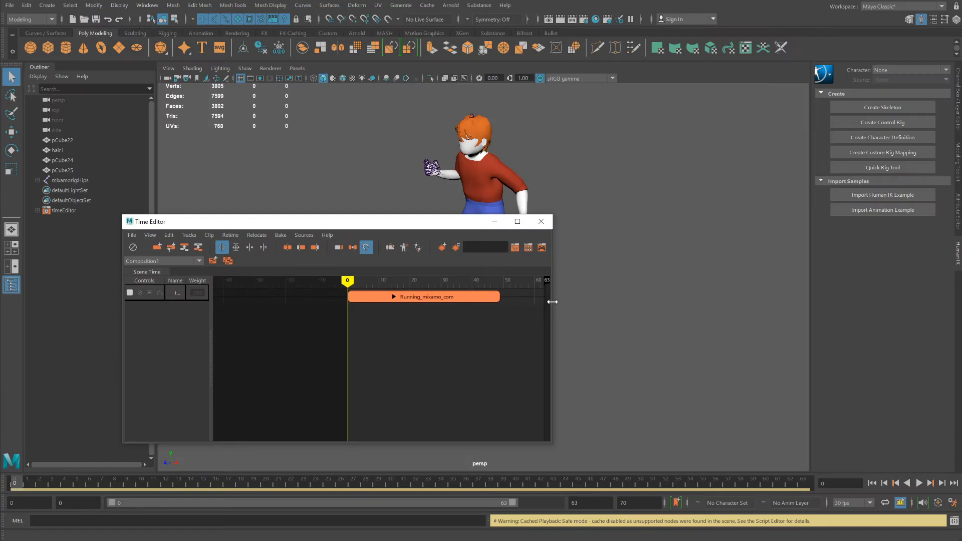
pyautogui.moveTo(552, 300); pyautogui.dragTo(667, 301)
pyautogui.click(648, 282)
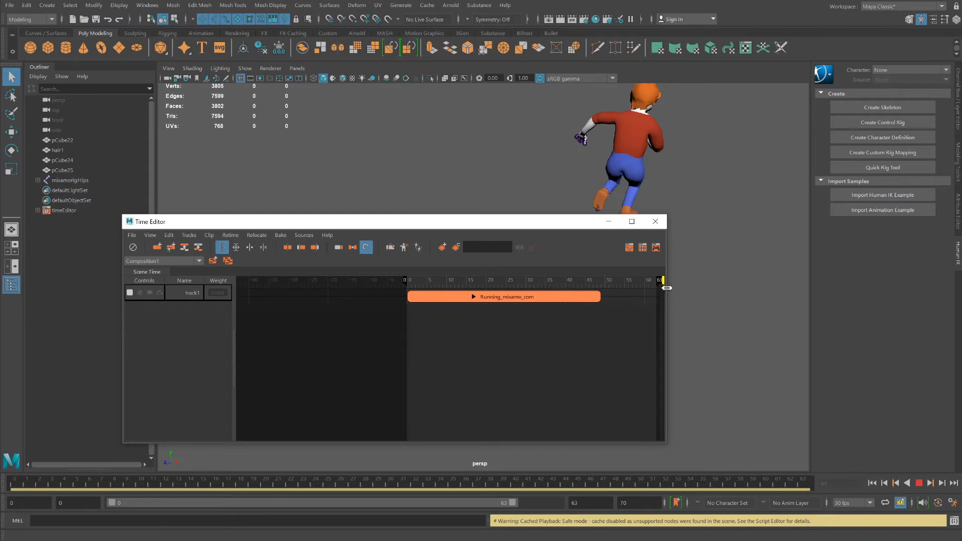
pyautogui.press('Escape')
pyautogui.click(656, 281)
pyautogui.moveTo(658, 281); pyautogui.dragTo(691, 285)
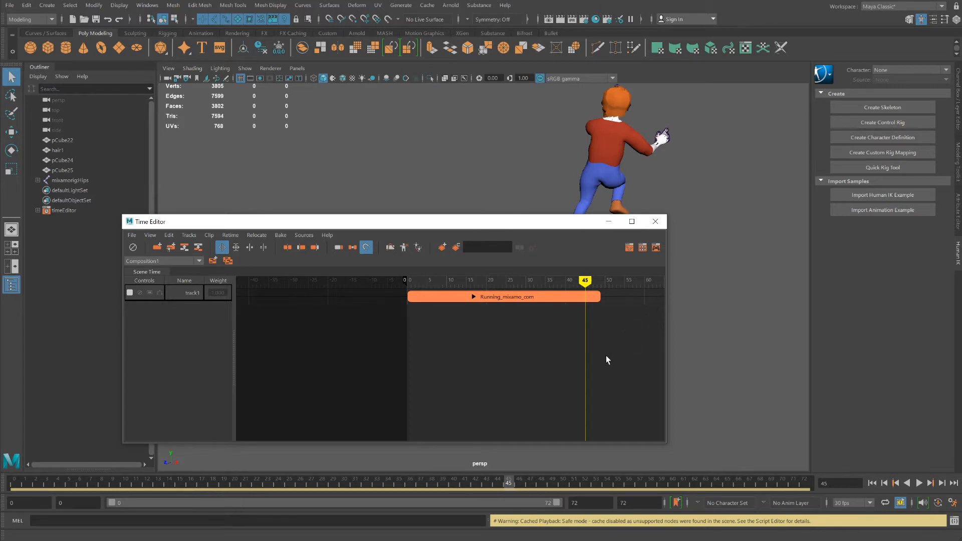
# Scrub through the running clip between frame 20 and its end, stopping at frame 48
pyautogui.moveTo(606, 359)
pyautogui.keyDown('alt'); pyautogui.mouseDown(button='middle')
pyautogui.moveTo(404, 339)
pyautogui.moveTo(591, 337)
pyautogui.moveTo(402, 311)
pyautogui.moveTo(515, 335)
pyautogui.mouseUp(button='middle'); pyautogui.keyUp('alt')
pyautogui.keyDown('alt'); pyautogui.moveTo(515, 335); pyautogui.dragTo(517, 365, button='right'); pyautogui.keyUp('alt')
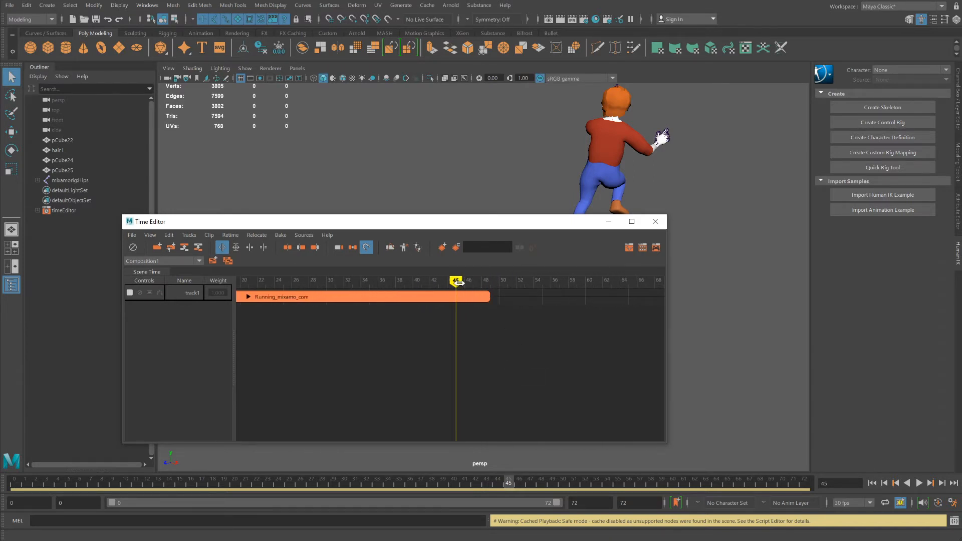
pyautogui.moveTo(458, 283); pyautogui.dragTo(245, 285)
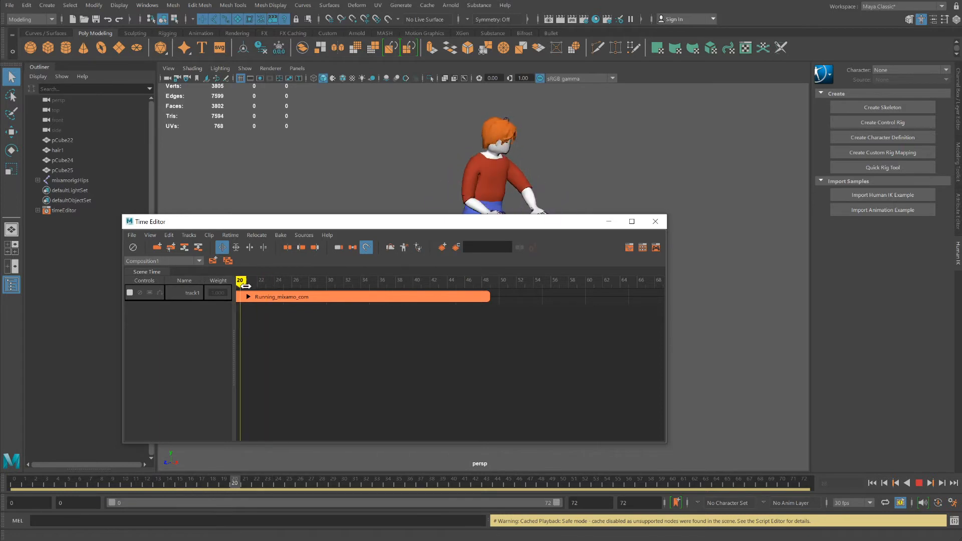
pyautogui.keyDown('alt'); pyautogui.moveTo(549, 388); pyautogui.dragTo(679, 421, button='middle'); pyautogui.keyUp('alt')
pyautogui.moveTo(368, 280); pyautogui.dragTo(604, 307)
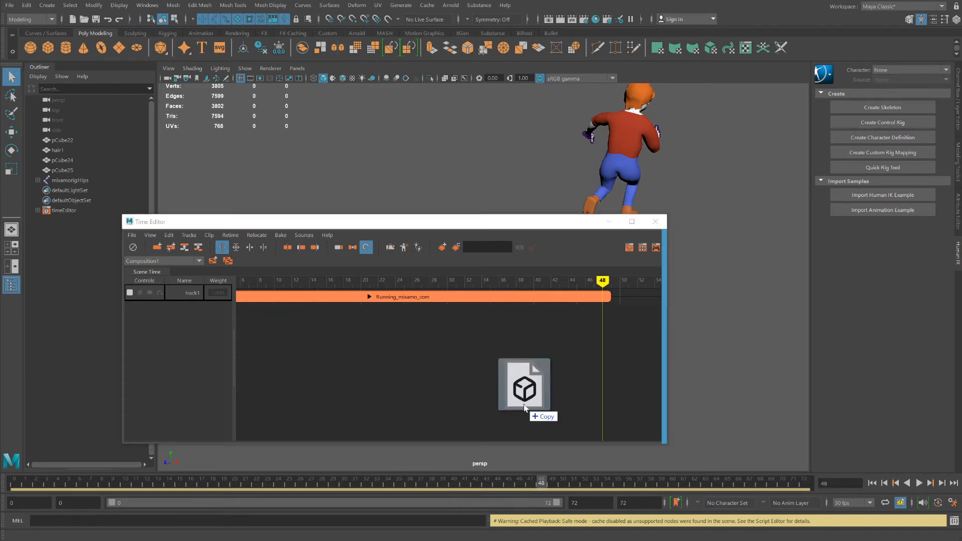
# Import the Hit_To_Side_Of_Body animation into the Time Editor and place its clip on track1 directly after the running clip
pyautogui.moveTo(524, 404); pyautogui.dragTo(524, 406)
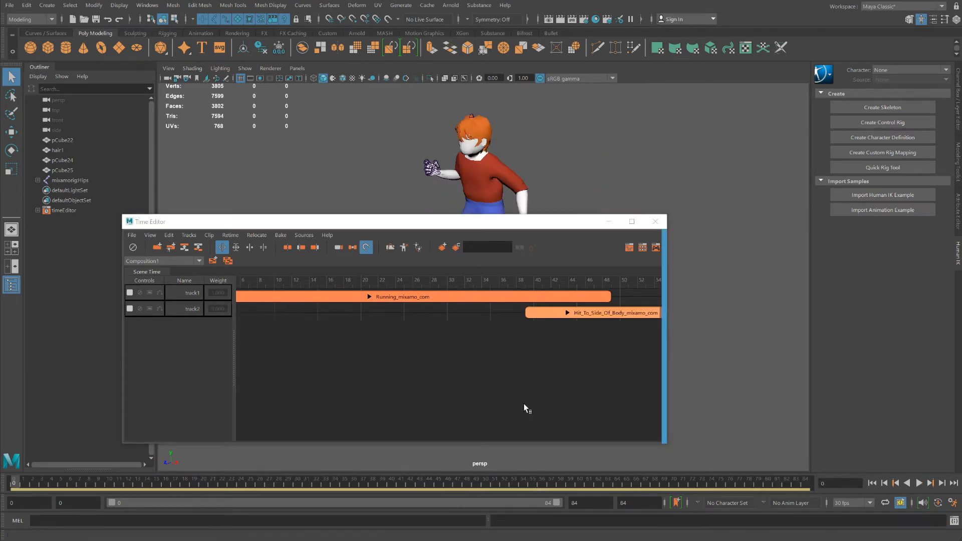
pyautogui.moveTo(587, 318); pyautogui.dragTo(652, 303)
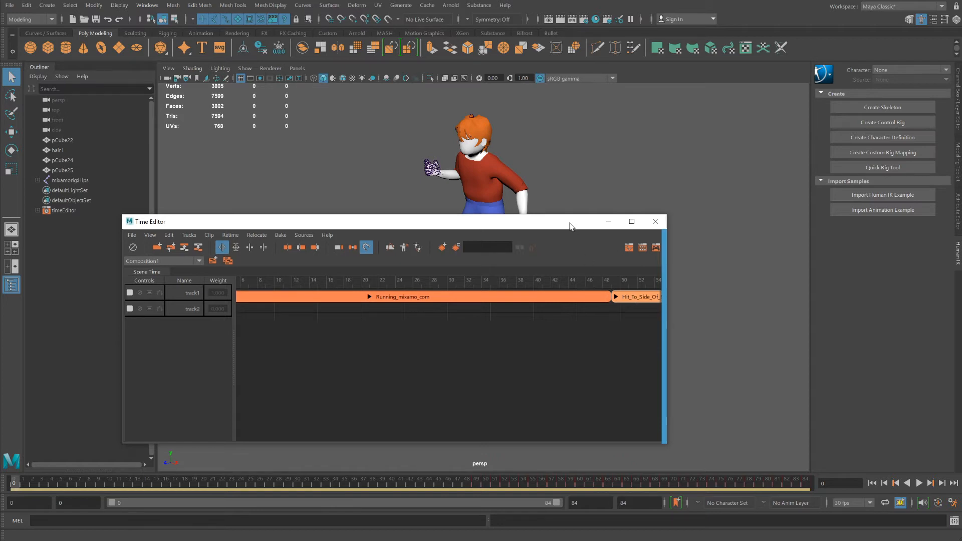
pyautogui.moveTo(570, 226); pyautogui.dragTo(490, 294)
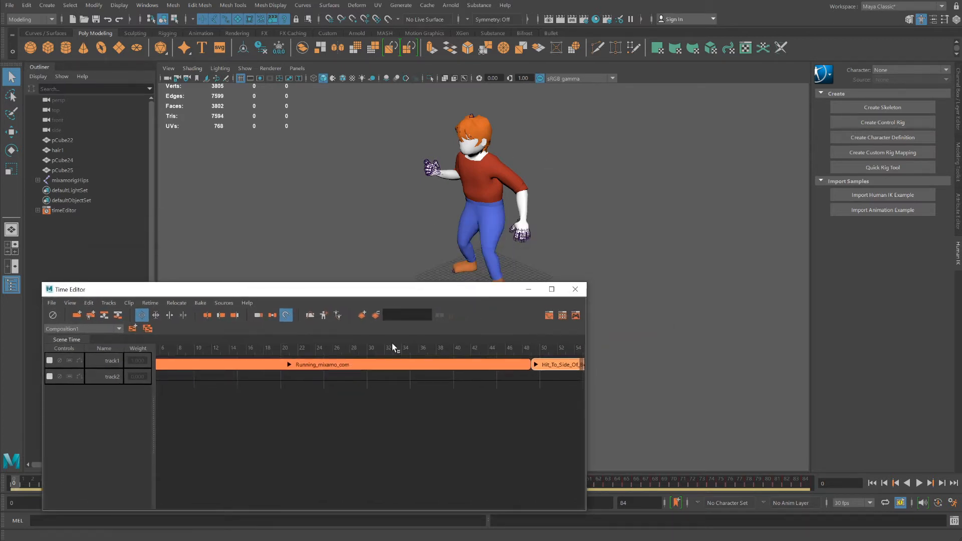
# Scrub across the junction of the running and hit clips to examine the character's position, ending at frame 48
pyautogui.moveTo(372, 349); pyautogui.dragTo(635, 381)
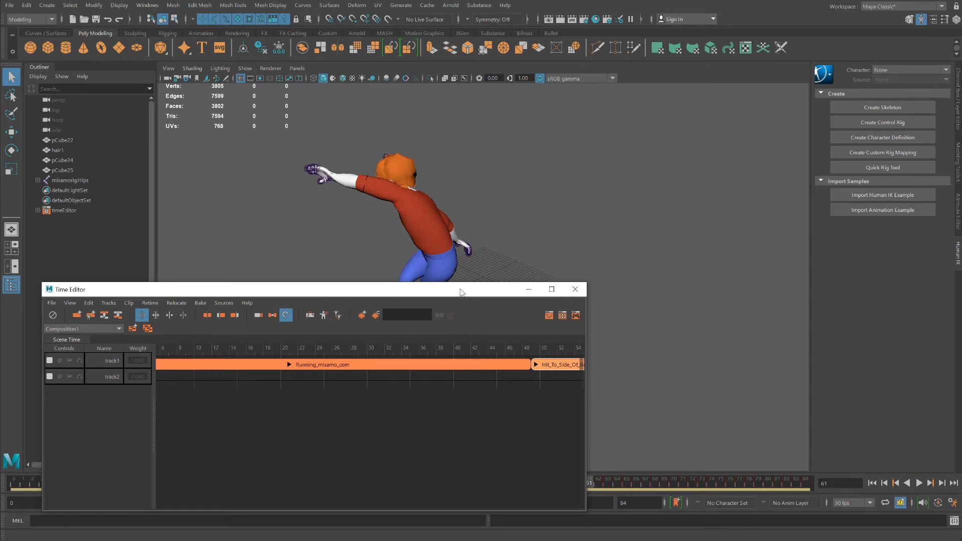
pyautogui.moveTo(461, 292); pyautogui.dragTo(466, 407)
pyautogui.hotkey('alt', 'v')
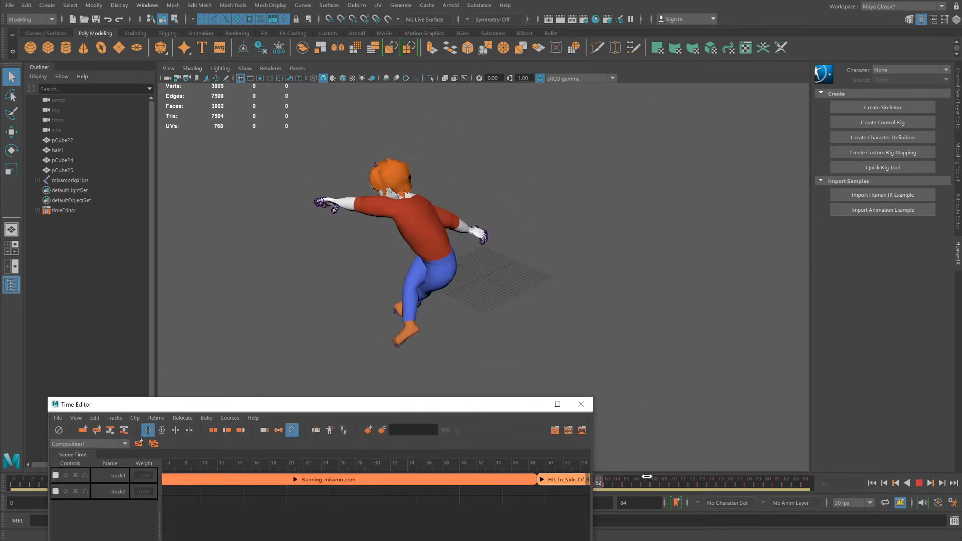
pyautogui.moveTo(496, 463)
pyautogui.mouseDown()
pyautogui.moveTo(549, 467)
pyautogui.moveTo(494, 464)
pyautogui.mouseUp()
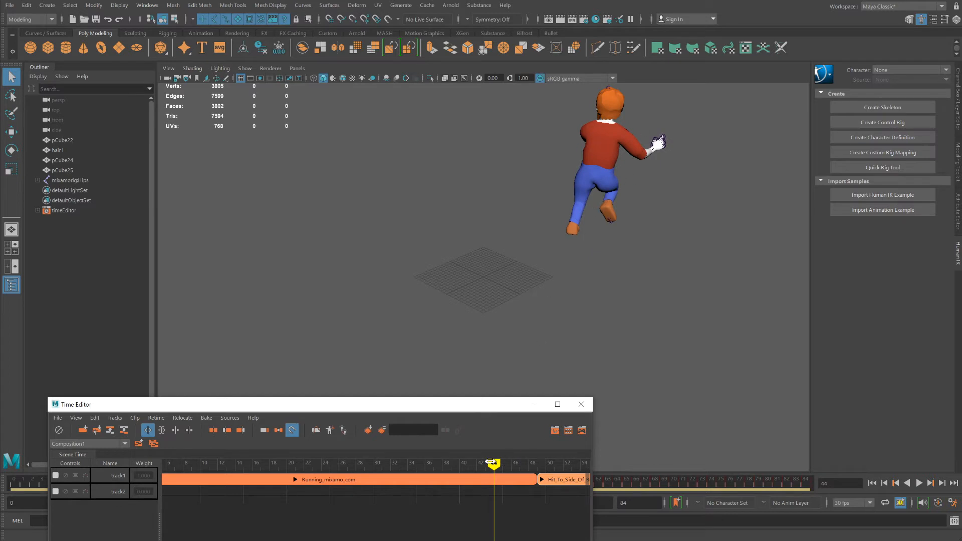
pyautogui.moveTo(560, 483)
pyautogui.mouseDown()
pyautogui.moveTo(501, 462)
pyautogui.moveTo(567, 474)
pyautogui.moveTo(494, 469)
pyautogui.mouseUp()
pyautogui.moveTo(554, 482); pyautogui.dragTo(569, 477)
pyautogui.moveTo(500, 410); pyautogui.dragTo(506, 342)
pyautogui.moveTo(545, 400)
pyautogui.mouseDown()
pyautogui.moveTo(568, 409)
pyautogui.moveTo(526, 400)
pyautogui.mouseUp()
pyautogui.click(537, 394)
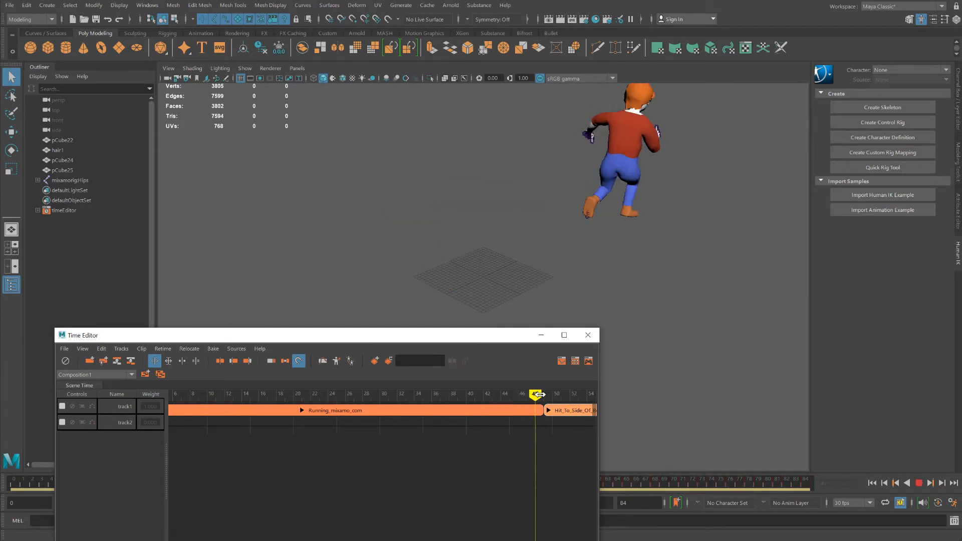
# Create a polygon cube and move it to the character's front foot at frame 48 as a position marker
pyautogui.keyDown('alt'); pyautogui.moveTo(565, 420); pyautogui.dragTo(350, 417, button='middle'); pyautogui.keyUp('alt')
pyautogui.click(49, 47)
pyautogui.click(11, 132)
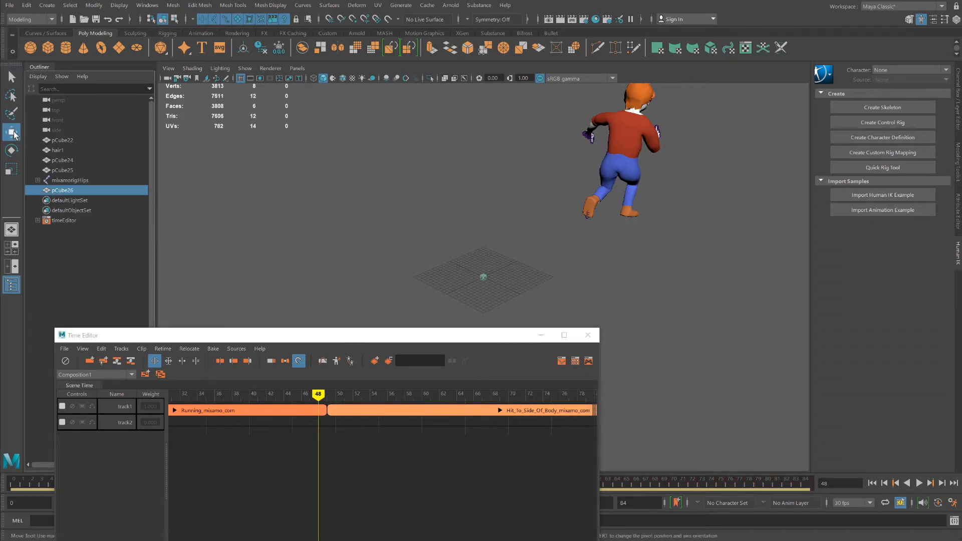
pyautogui.moveTo(452, 297); pyautogui.dragTo(609, 238)
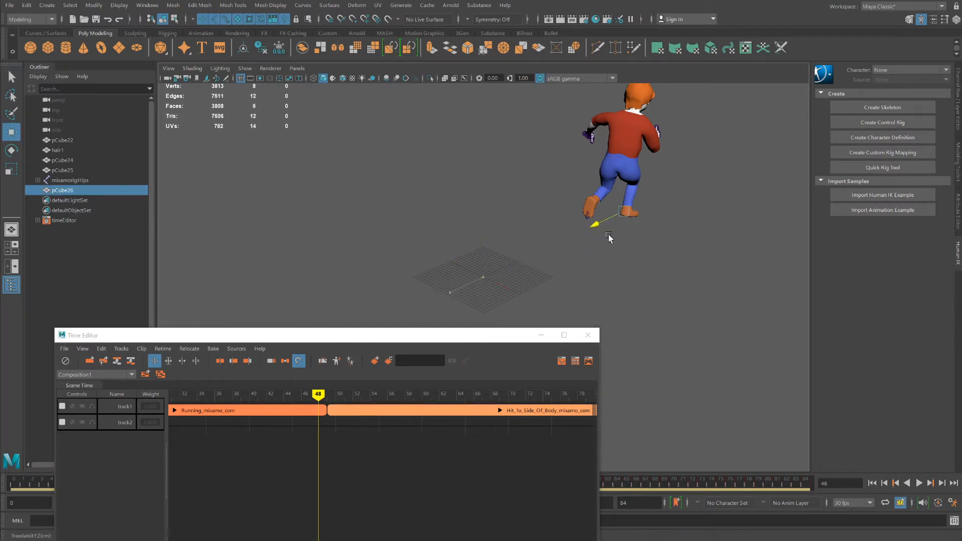
pyautogui.keyDown('alt'); pyautogui.moveTo(671, 260); pyautogui.dragTo(603, 253); pyautogui.keyUp('alt')
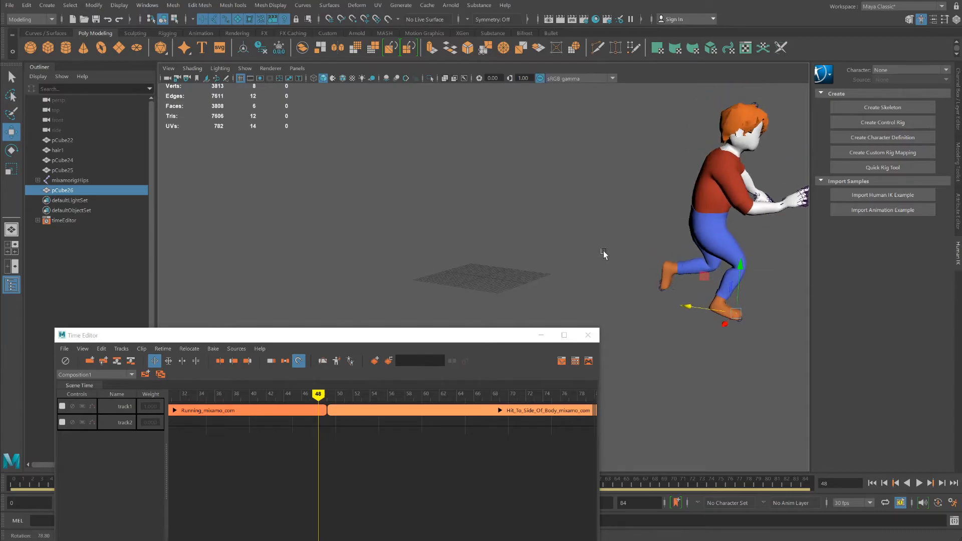
pyautogui.moveTo(688, 304); pyautogui.dragTo(673, 304)
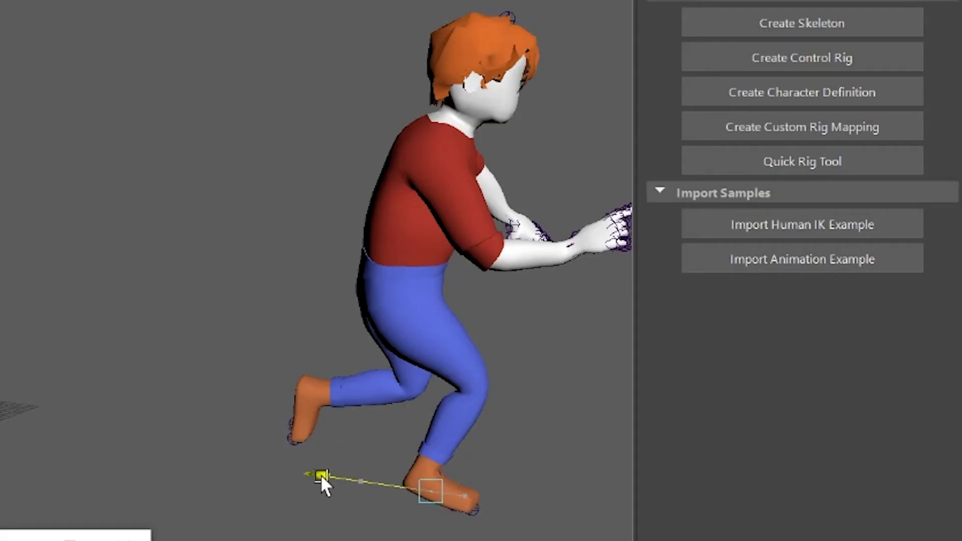
pyautogui.moveTo(320, 474); pyautogui.dragTo(286, 472)
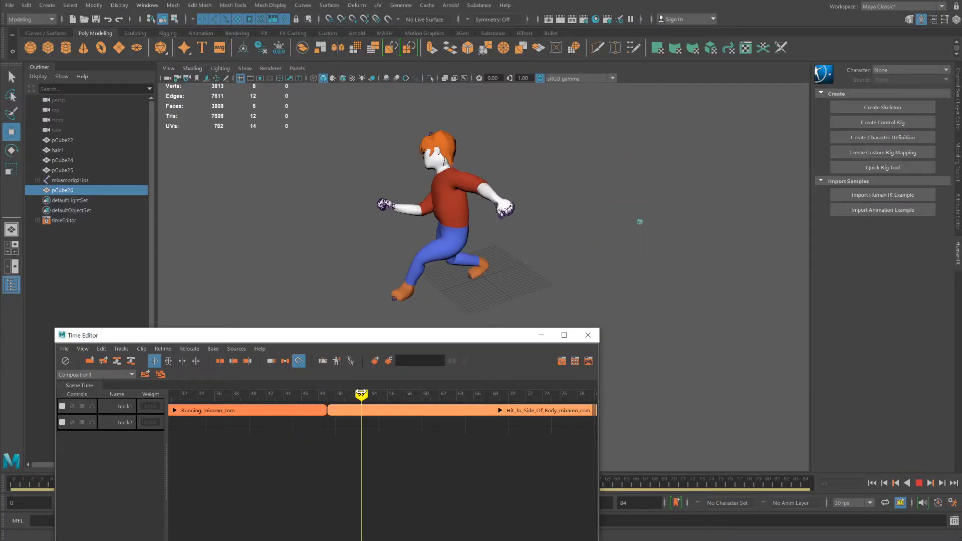
# Stop at frame 53 and create a relocator for the Hit_To_Side_Of_Body clip
pyautogui.press('Escape')
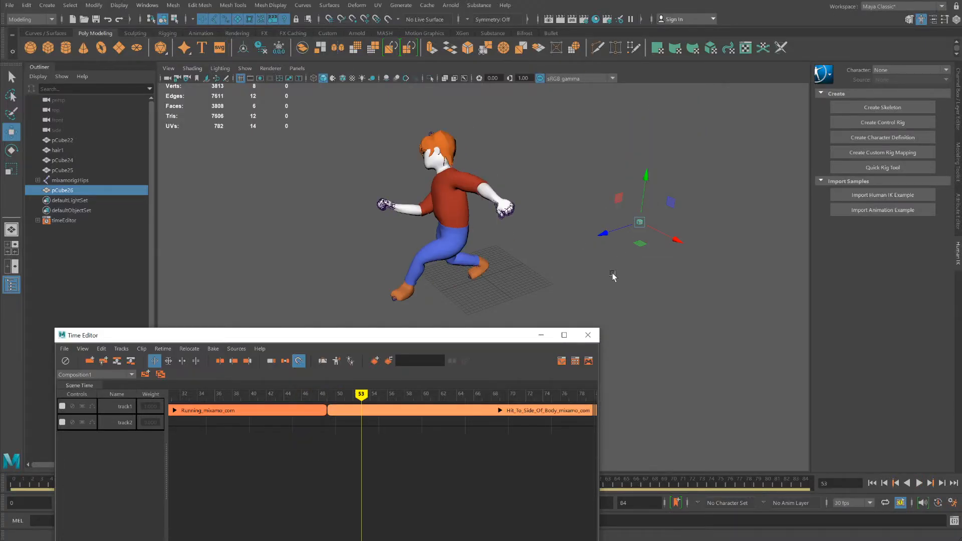
pyautogui.click(380, 409)
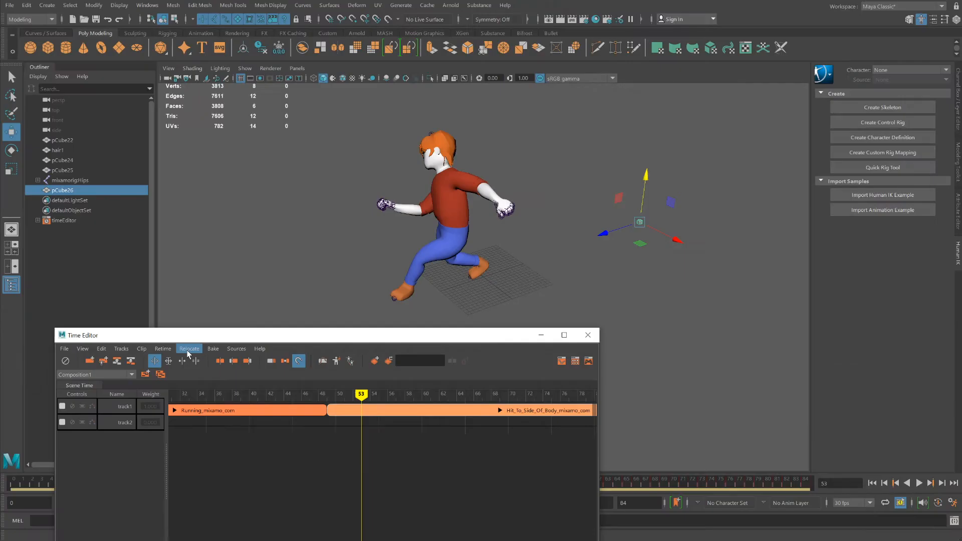
pyautogui.click(2, 246)
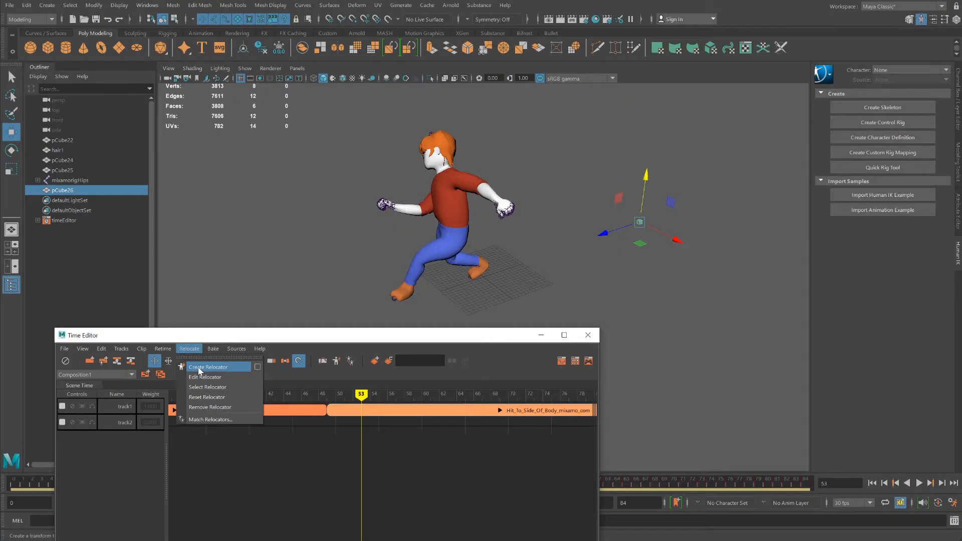
pyautogui.click(231, 281)
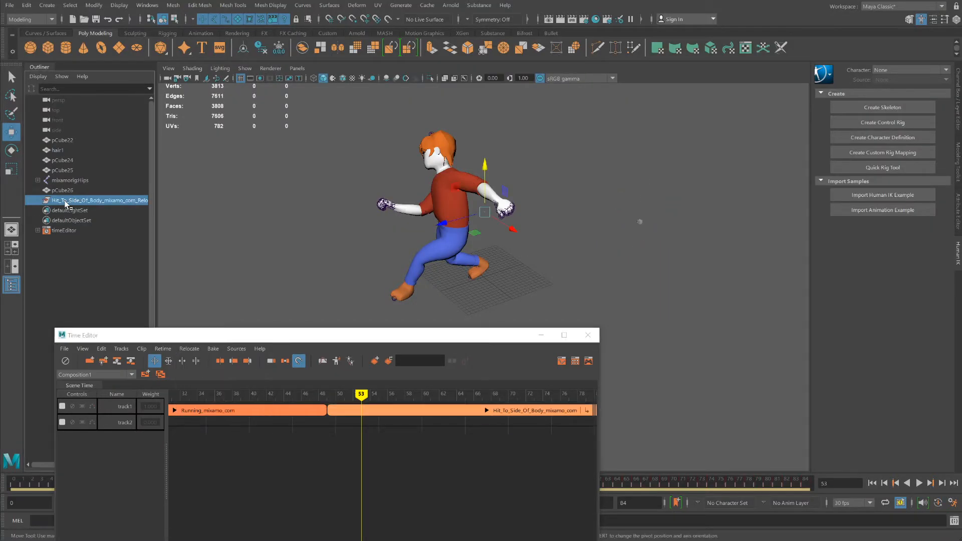
# Move the hit clip's relocator to bring the character to the marker cube, and rotate it to face the running direction
pyautogui.moveTo(443, 227); pyautogui.dragTo(604, 267)
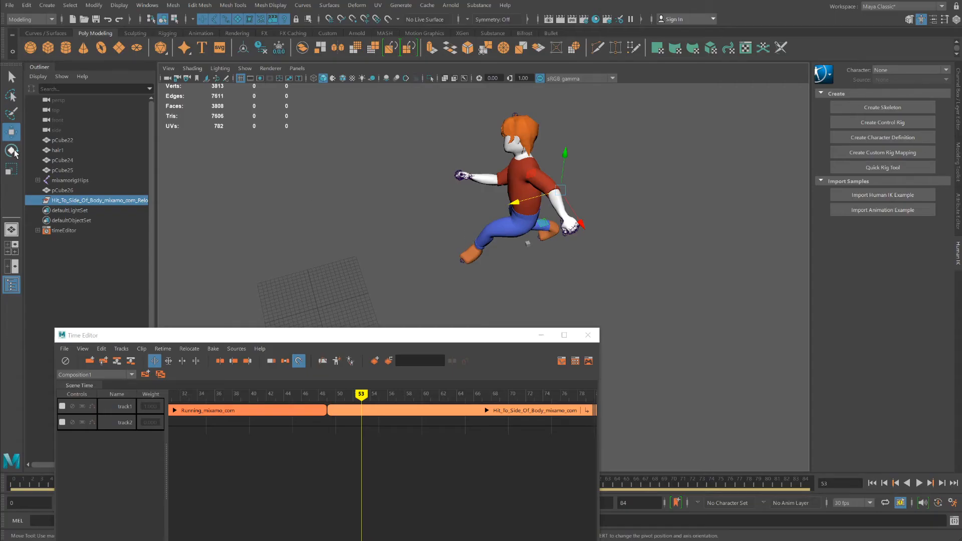
pyautogui.click(15, 154)
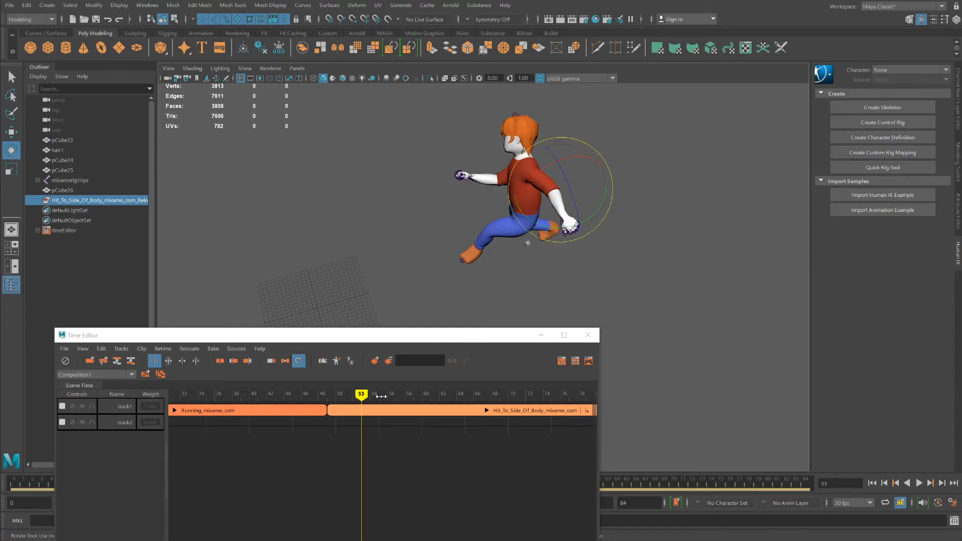
pyautogui.moveTo(381, 397); pyautogui.dragTo(356, 397)
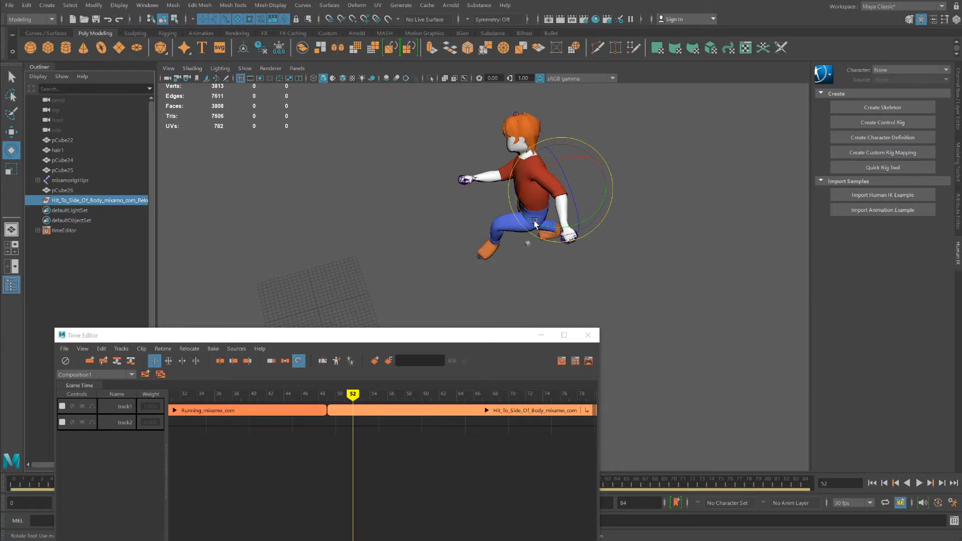
pyautogui.moveTo(534, 223); pyautogui.dragTo(478, 160)
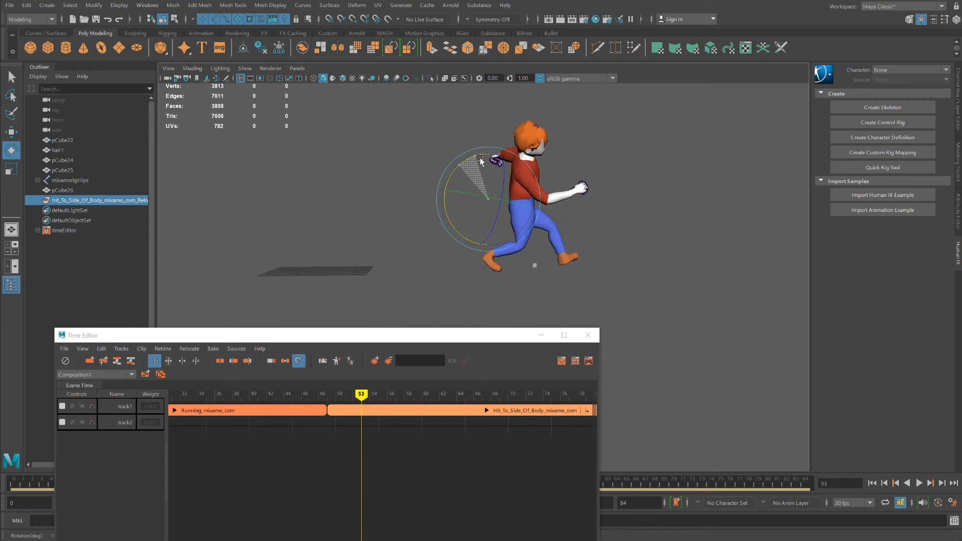
# Return to frame 48 and move the hit clip's relocator forward along the running direction to line the character up with the marker cube
pyautogui.moveTo(361, 396); pyautogui.dragTo(318, 404)
pyautogui.click(11, 132)
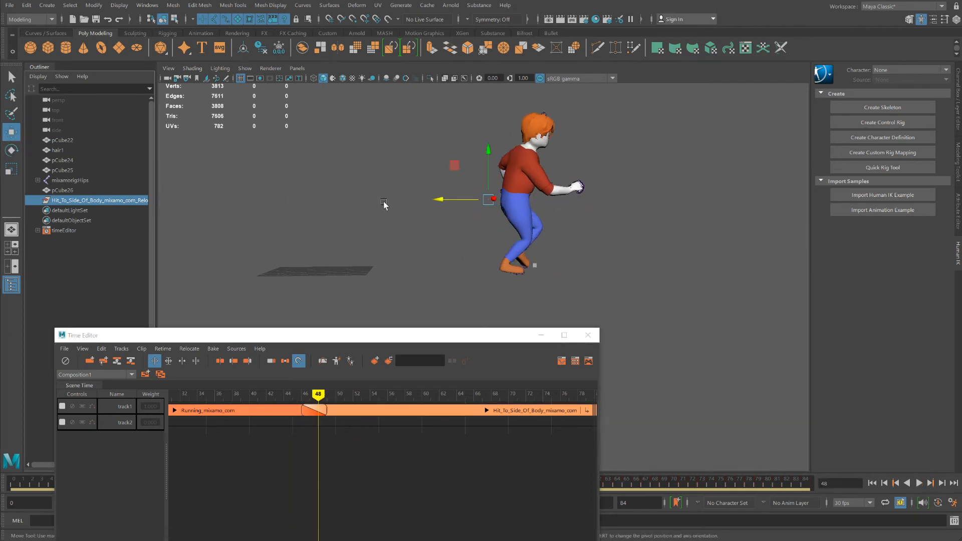
pyautogui.moveTo(433, 204); pyautogui.dragTo(470, 205)
pyautogui.moveTo(321, 398); pyautogui.dragTo(378, 388)
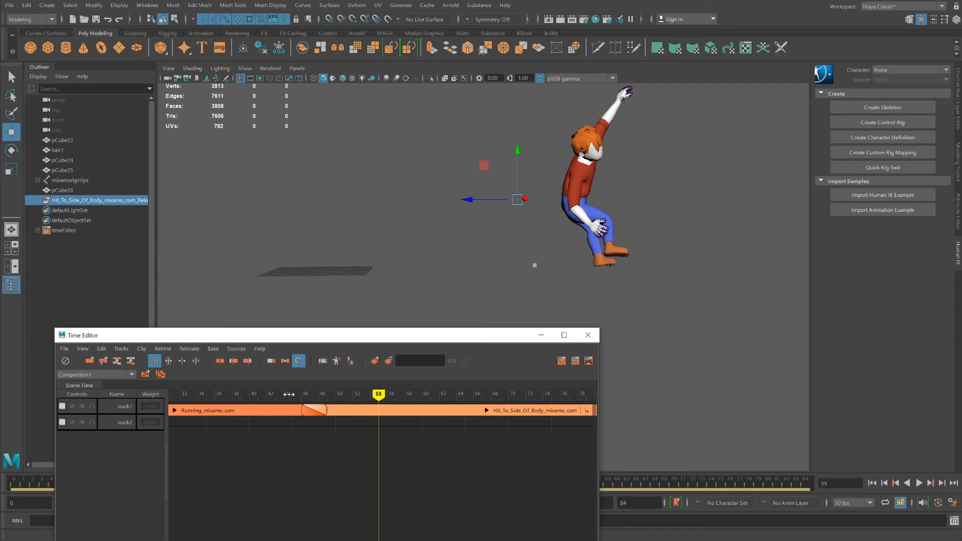
# Bake the running and hit clips into one new clip and delete the originals, using Bake to New Clip and Delete
pyautogui.click(260, 406)
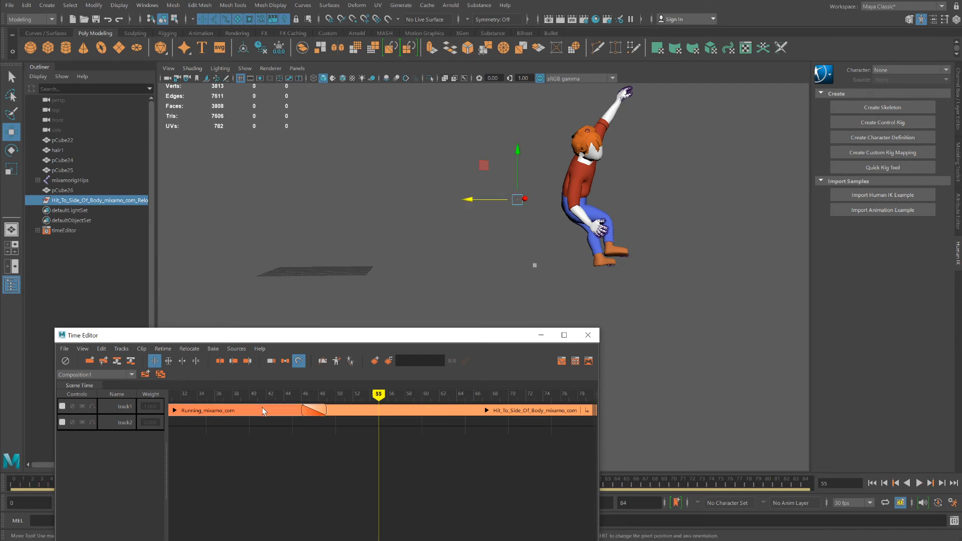
pyautogui.moveTo(377, 395); pyautogui.dragTo(326, 394)
pyautogui.rightClick(352, 409)
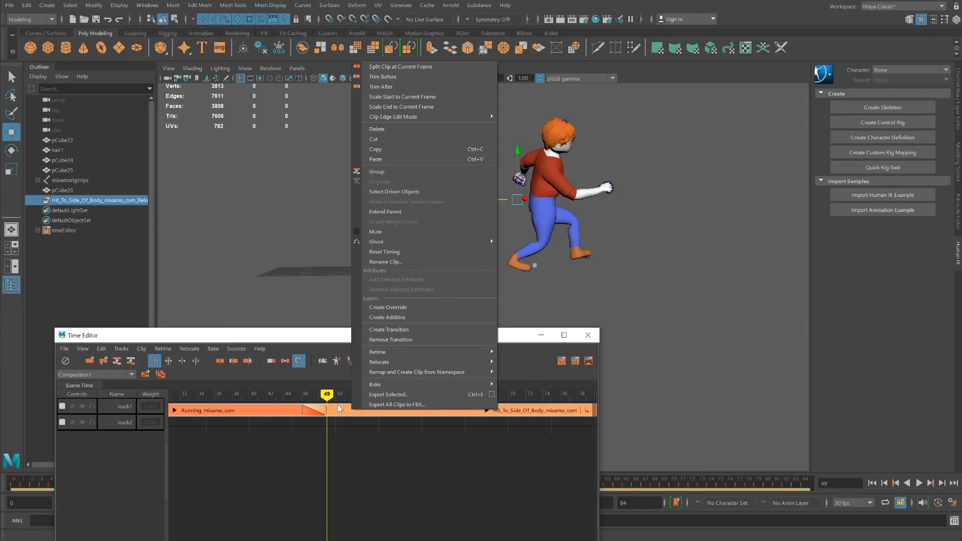
pyautogui.moveTo(421, 386)
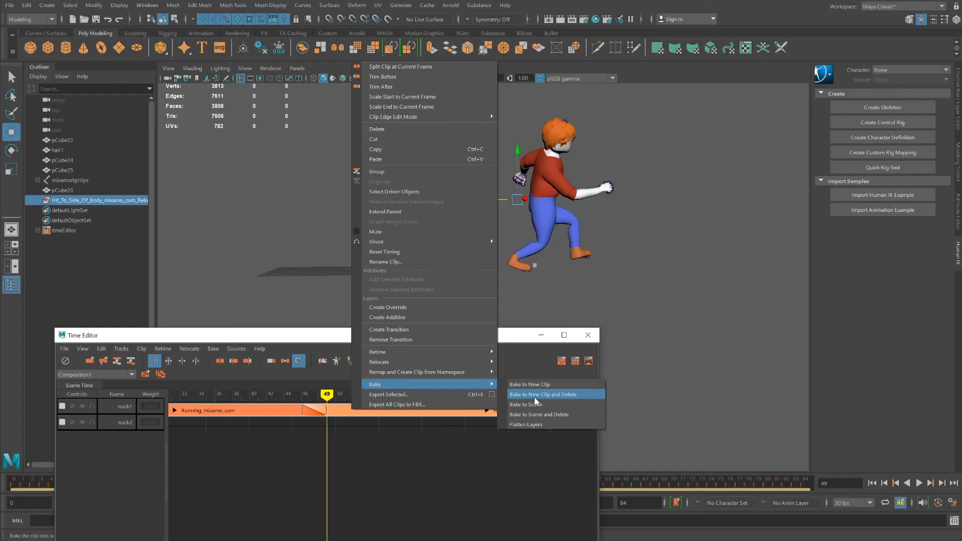
pyautogui.click(634, 323)
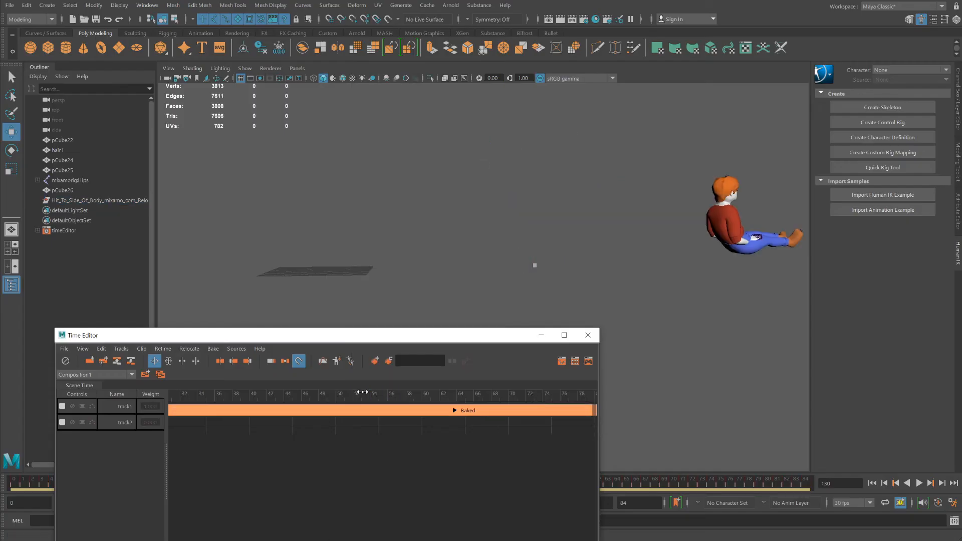
# Delete the leftover Hit_To_Side_Of_Body relocator, and play back the baked animation from an angled view to check the transition
pyautogui.moveTo(362, 392); pyautogui.dragTo(310, 393)
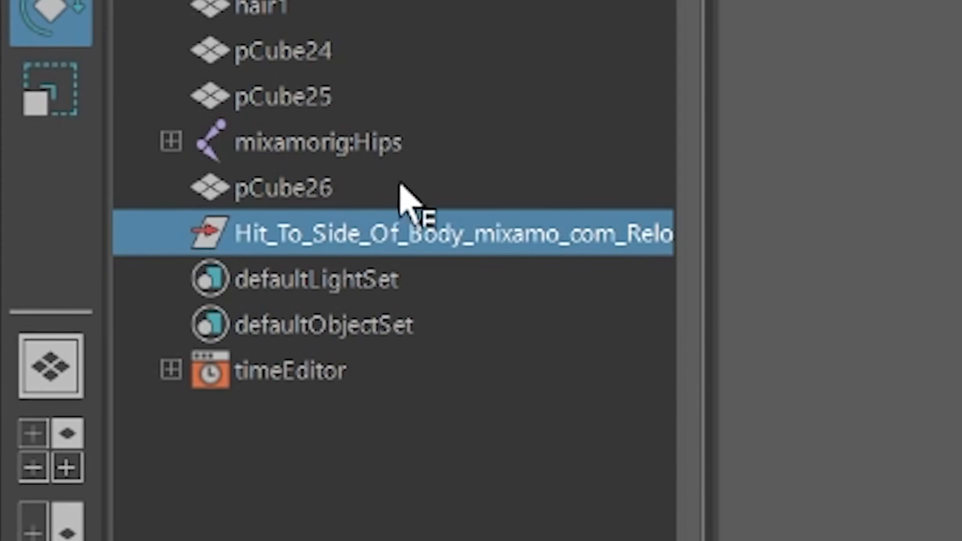
pyautogui.press('Delete')
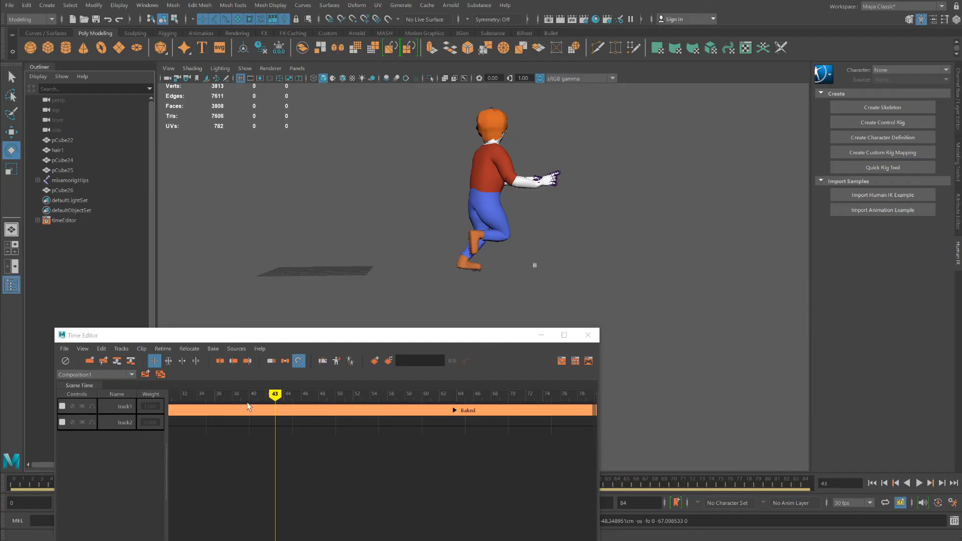
pyautogui.moveTo(275, 394); pyautogui.dragTo(214, 395)
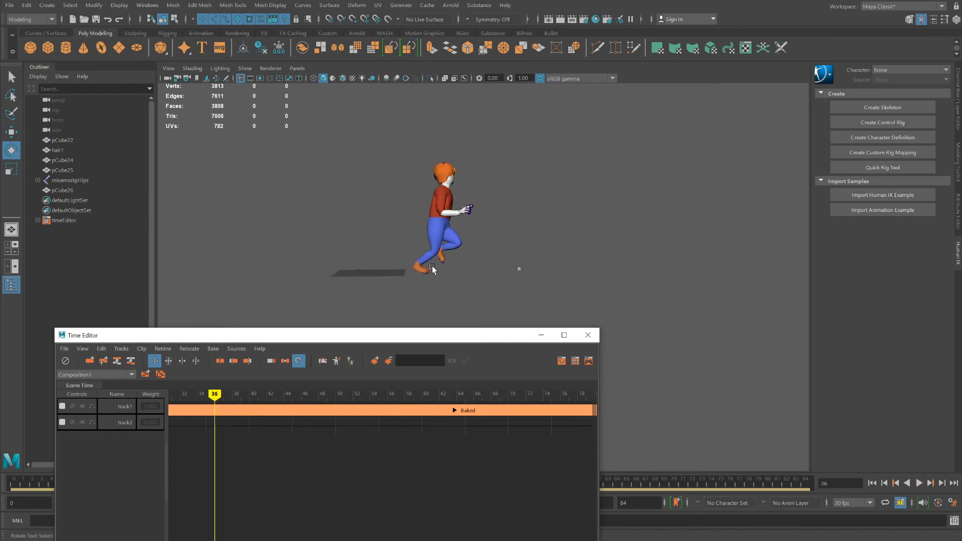
pyautogui.keyDown('alt'); pyautogui.moveTo(432, 270); pyautogui.dragTo(413, 286); pyautogui.keyUp('alt')
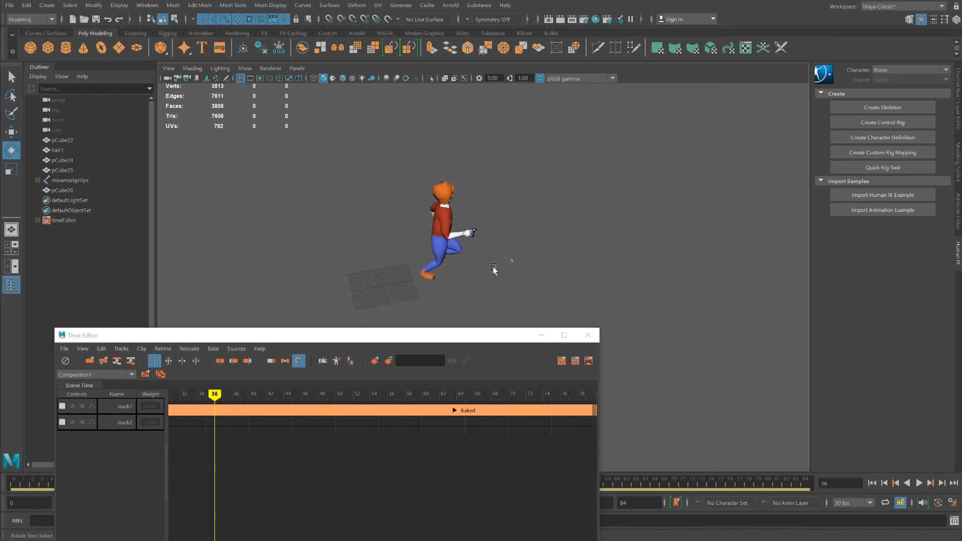
pyautogui.hotkey('alt', 'v')
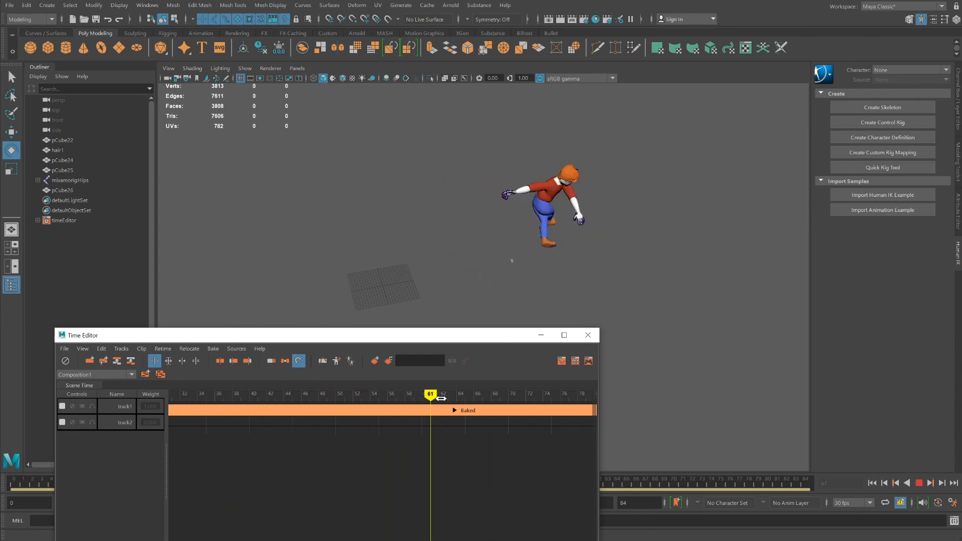
pyautogui.moveTo(429, 393); pyautogui.dragTo(188, 395)
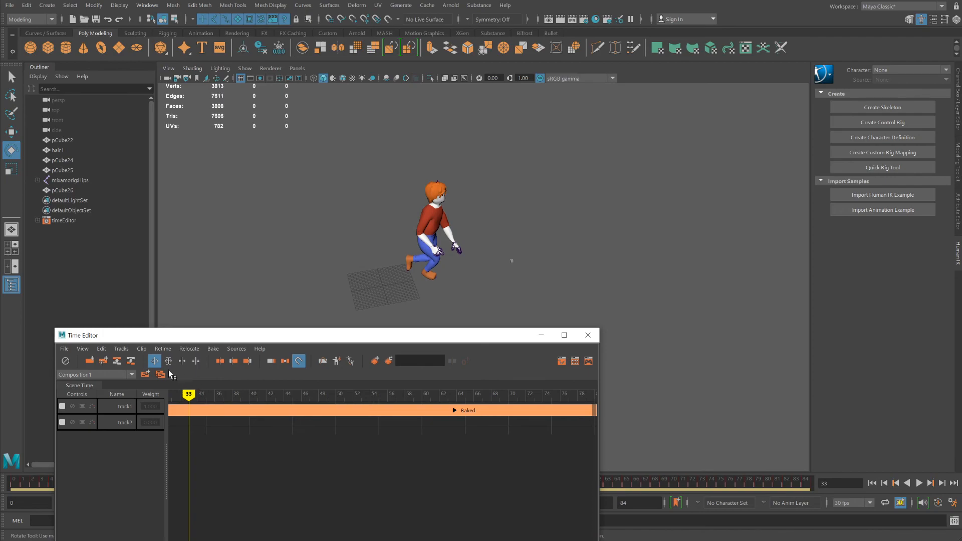
# Create a relocator for the Baked clip and rotate it about the vertical axis to turn the whole animation toward the viewer
pyautogui.click(189, 349)
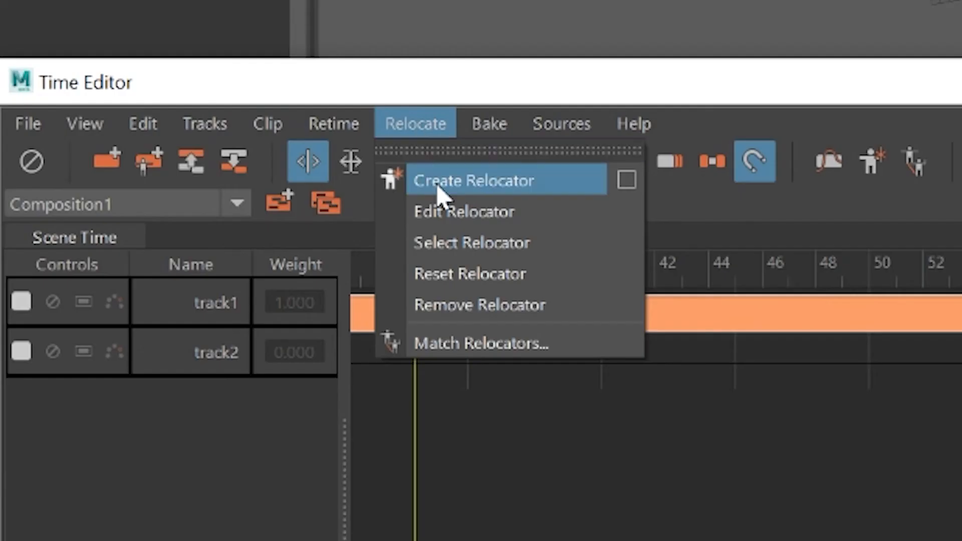
pyautogui.click(441, 190)
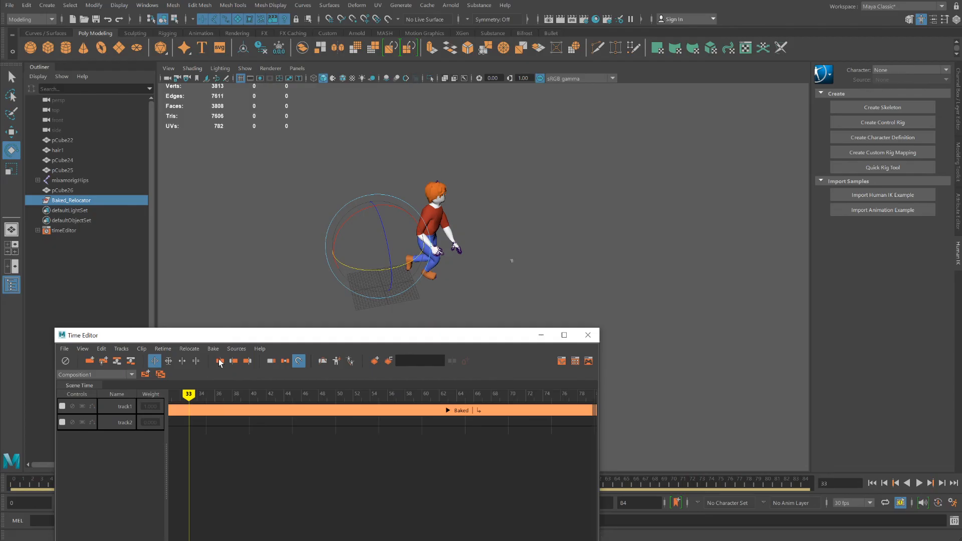
pyautogui.moveTo(382, 272); pyautogui.dragTo(265, 256)
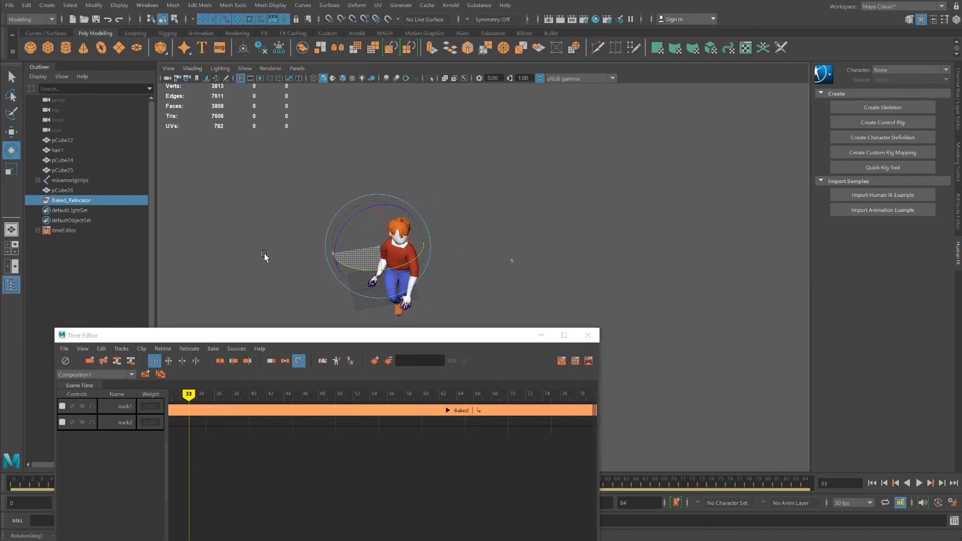
# Play back and scrub the redirected animation to examine its new path, moving the Time Editor window clear of the character
pyautogui.hotkey('alt', 'v')
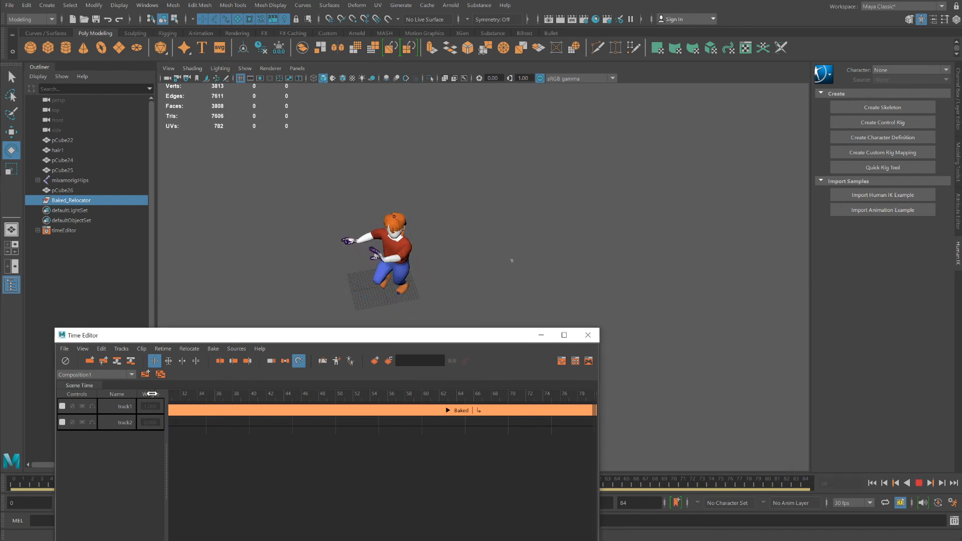
pyautogui.moveTo(257, 336); pyautogui.dragTo(272, 310)
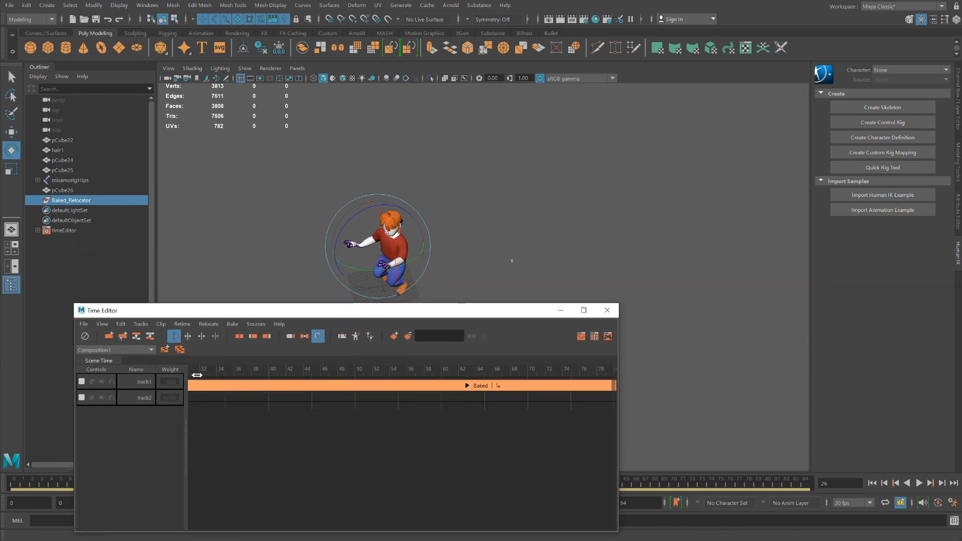
pyautogui.moveTo(197, 375); pyautogui.dragTo(335, 378)
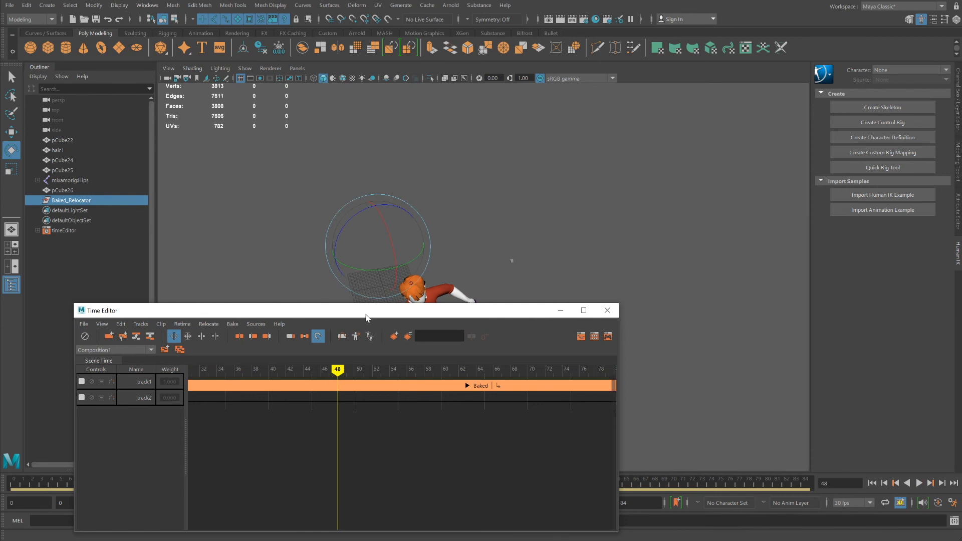
pyautogui.moveTo(366, 317); pyautogui.dragTo(379, 412)
pyautogui.hotkey('alt', 'v')
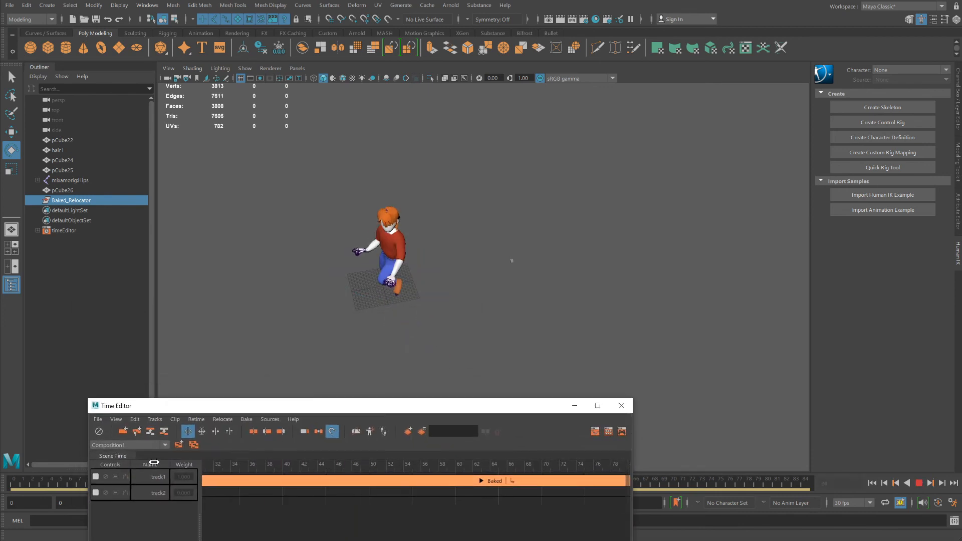